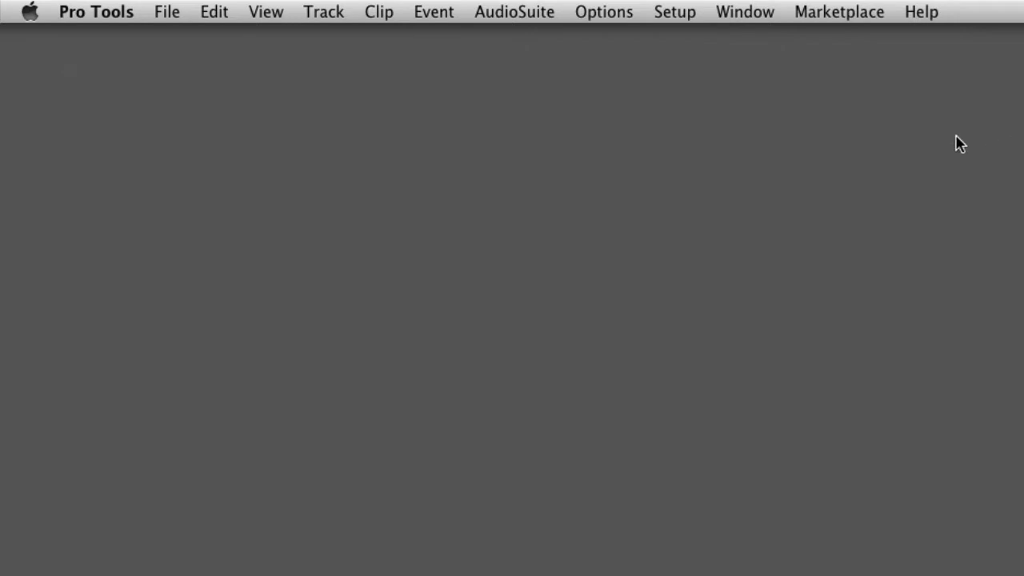
# - Open a new Workspace browser from the Window menu
pyautogui.click(756, 16)
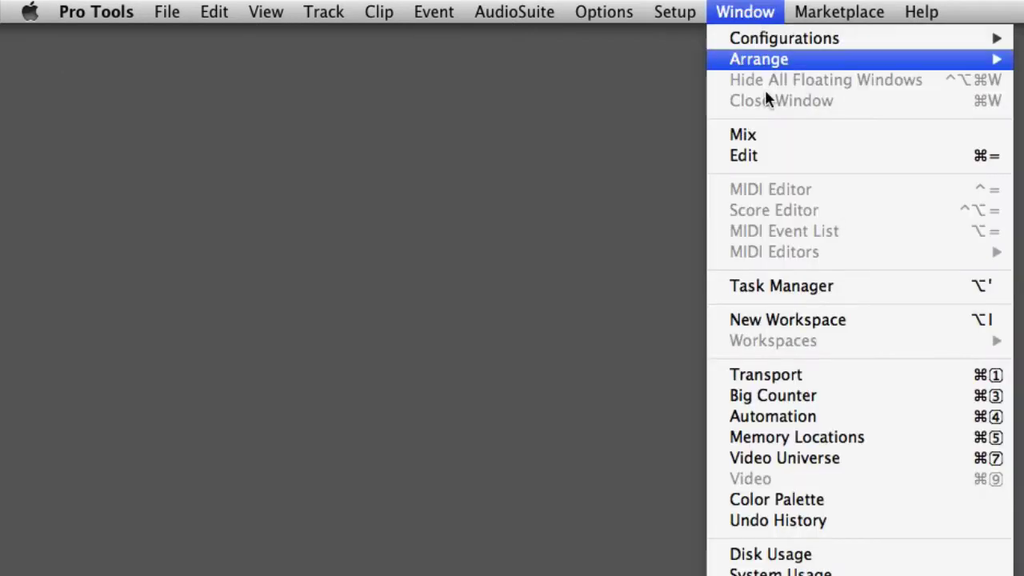
pyautogui.click(887, 324)
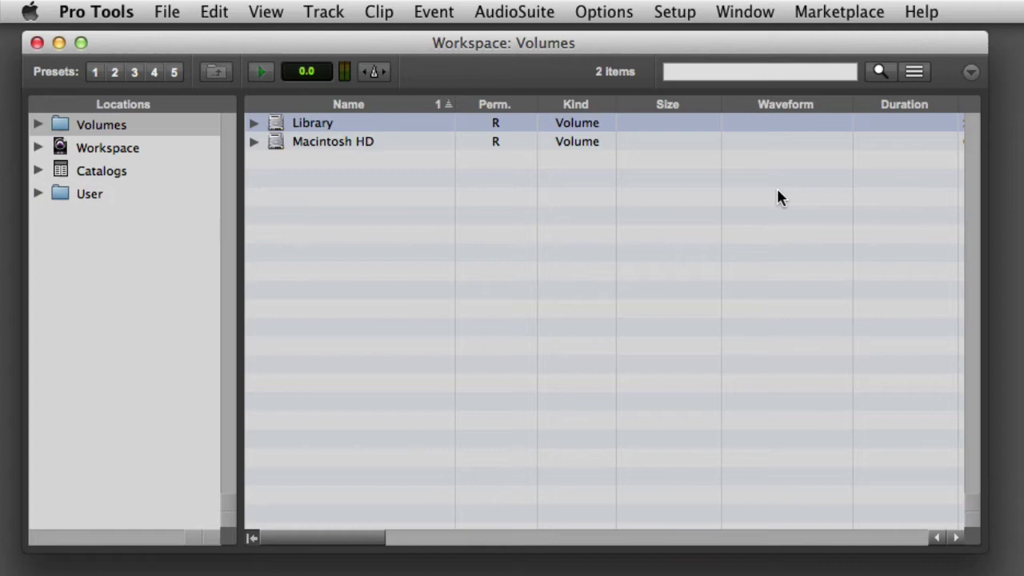
# - Search the Workspace for 'bass' and calculate the waveform of 080 Roots Reg Bass 01_A.wav
pyautogui.click(726, 72)
pyautogui.write('bass')
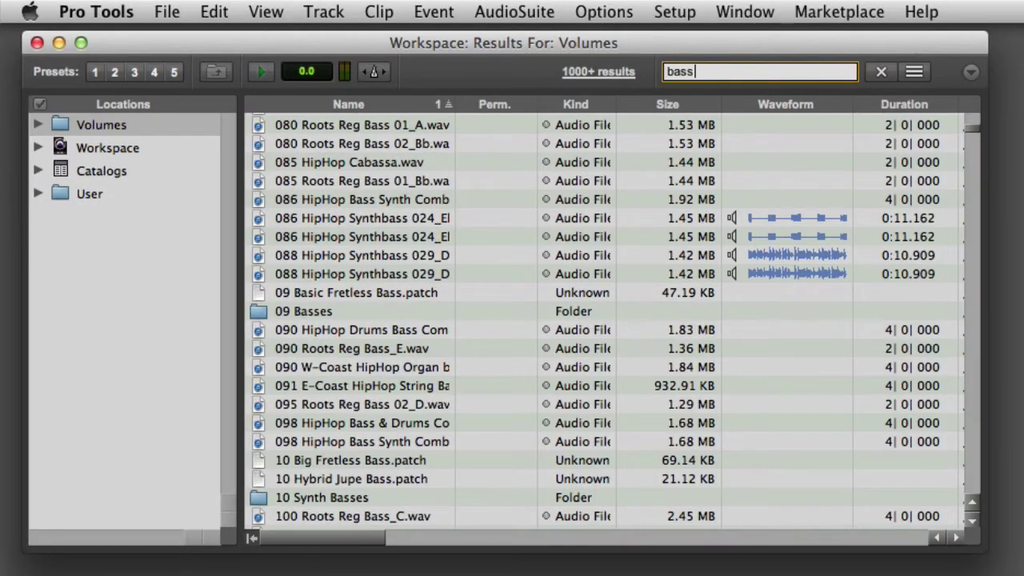
pyautogui.click(364, 125)
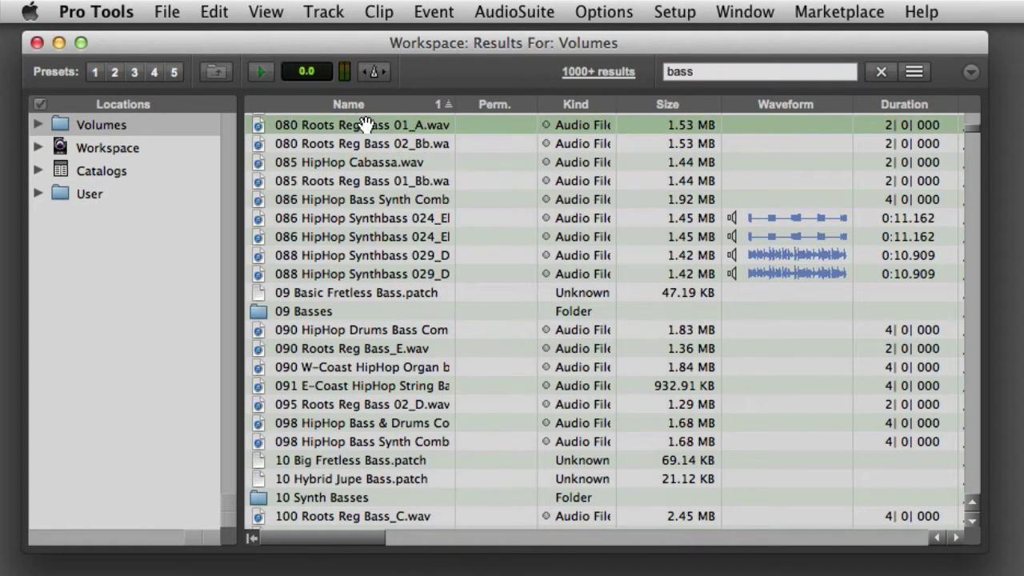
pyautogui.rightClick(364, 126)
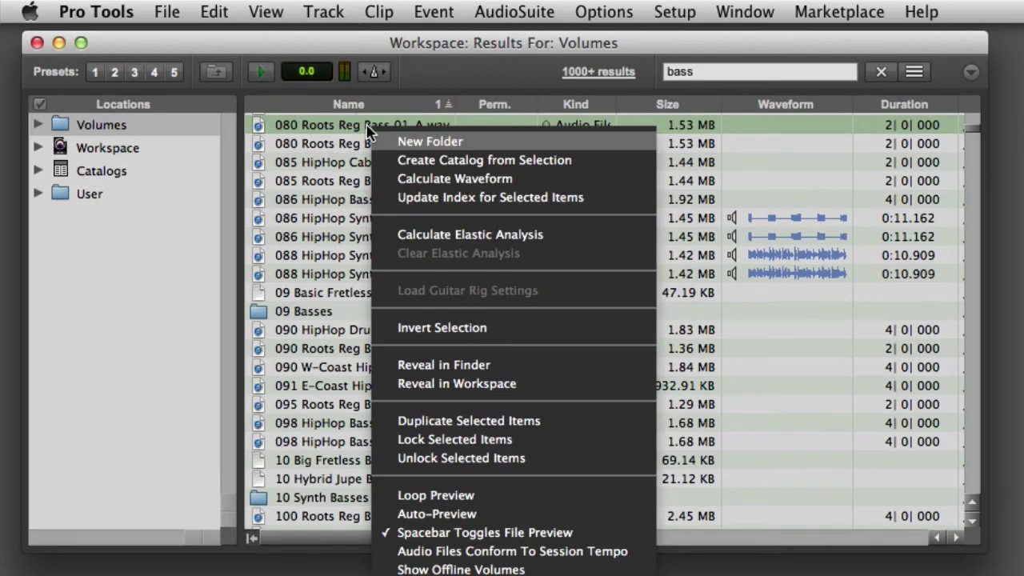
pyautogui.click(408, 178)
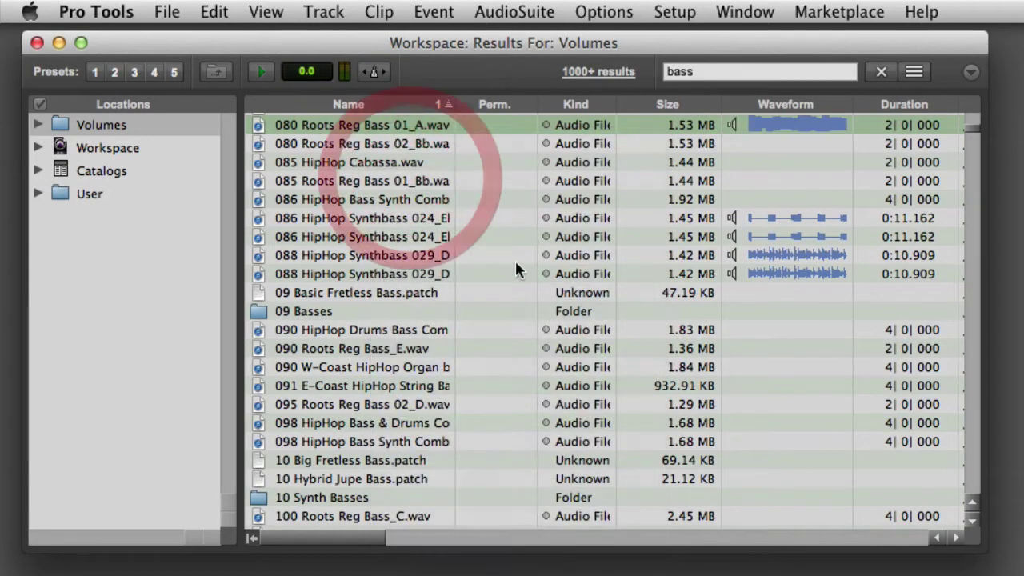
# - Calculate the waveform for the second result, 080 Roots Reg Bass 02_Bb.wav, via the browser options
pyautogui.click(416, 145)
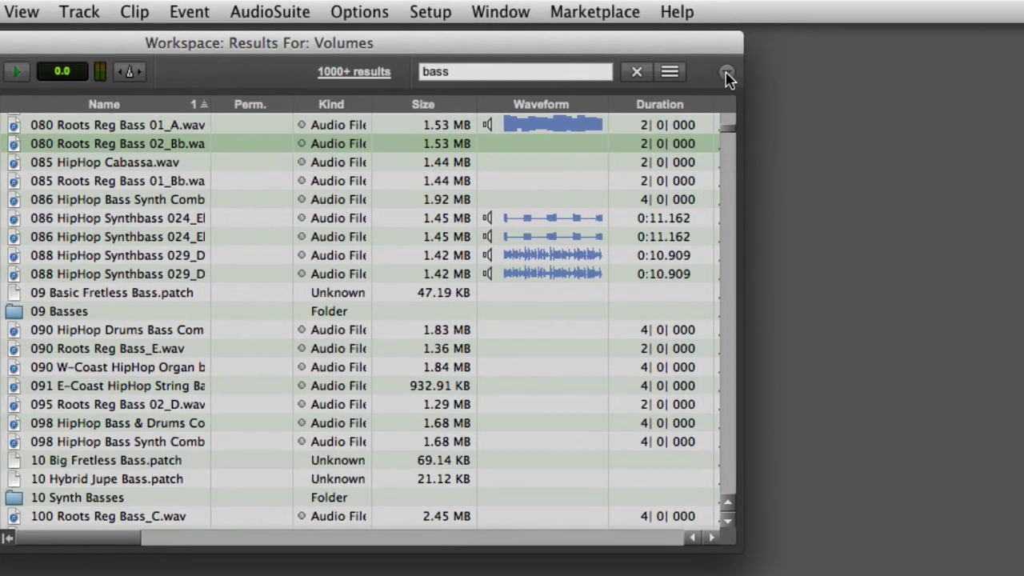
pyautogui.click(917, 72)
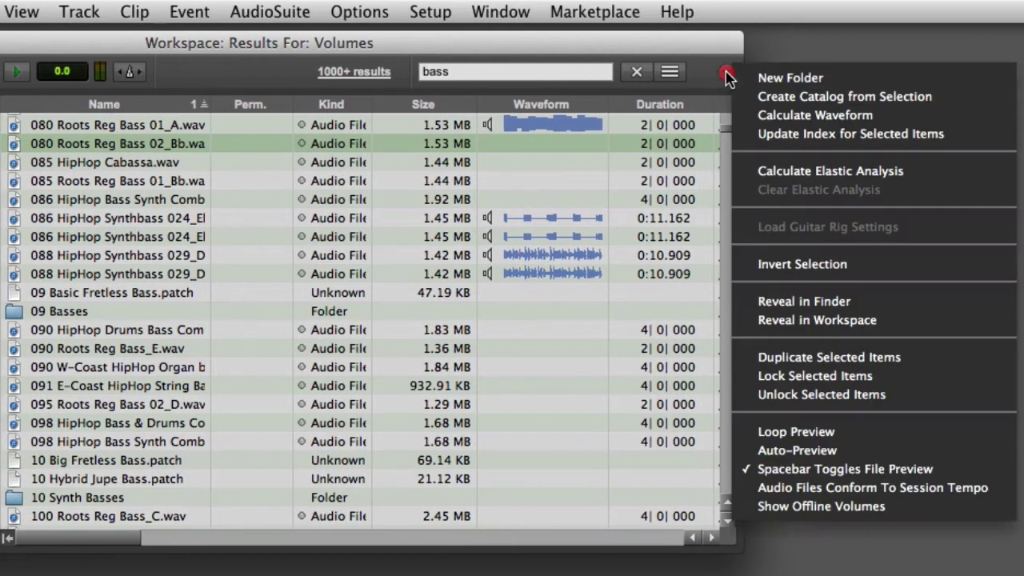
pyautogui.click(748, 120)
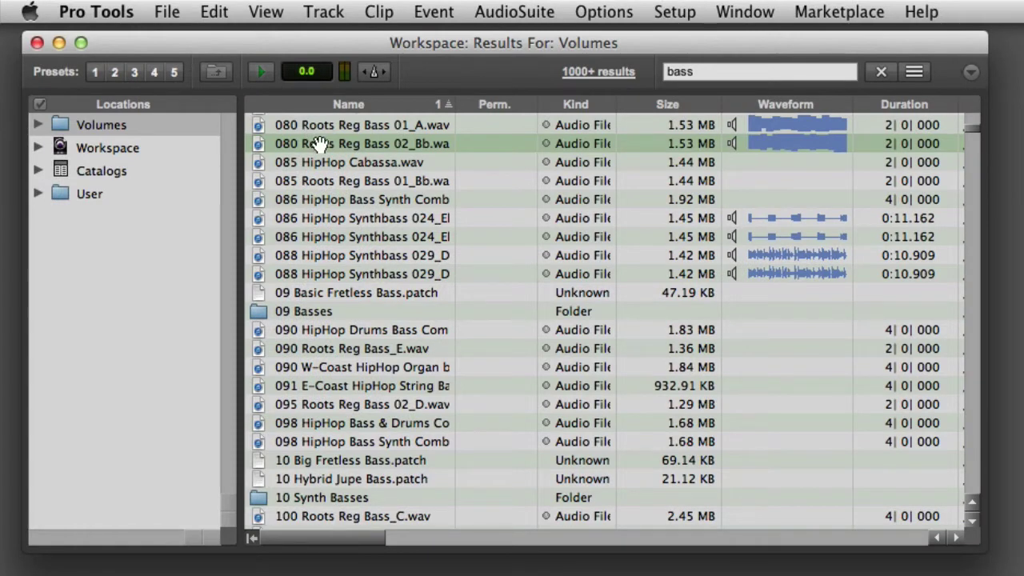
# - Preview the selected bass file with the preview Play button
pyautogui.click(263, 73)
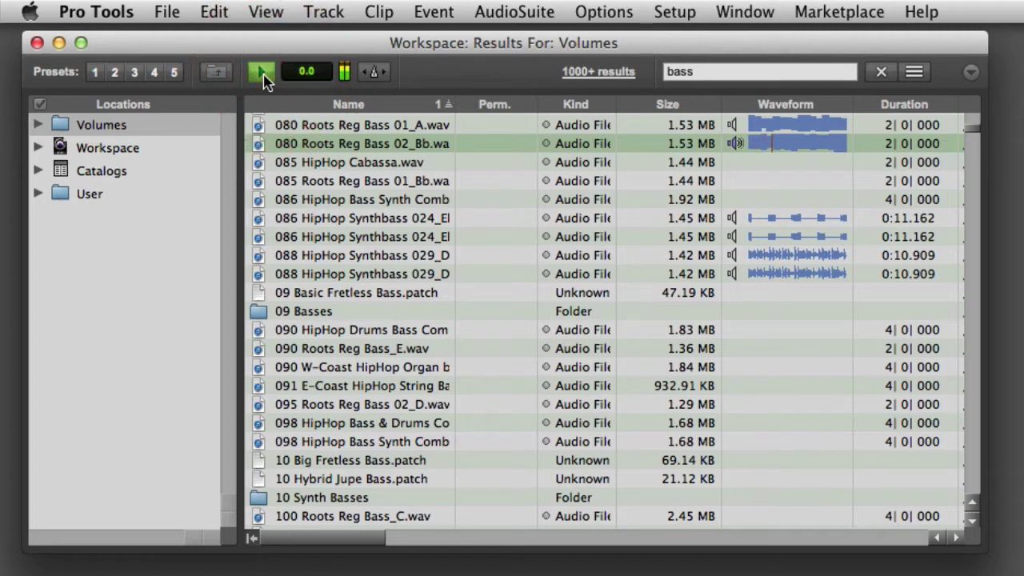
pyautogui.click(263, 72)
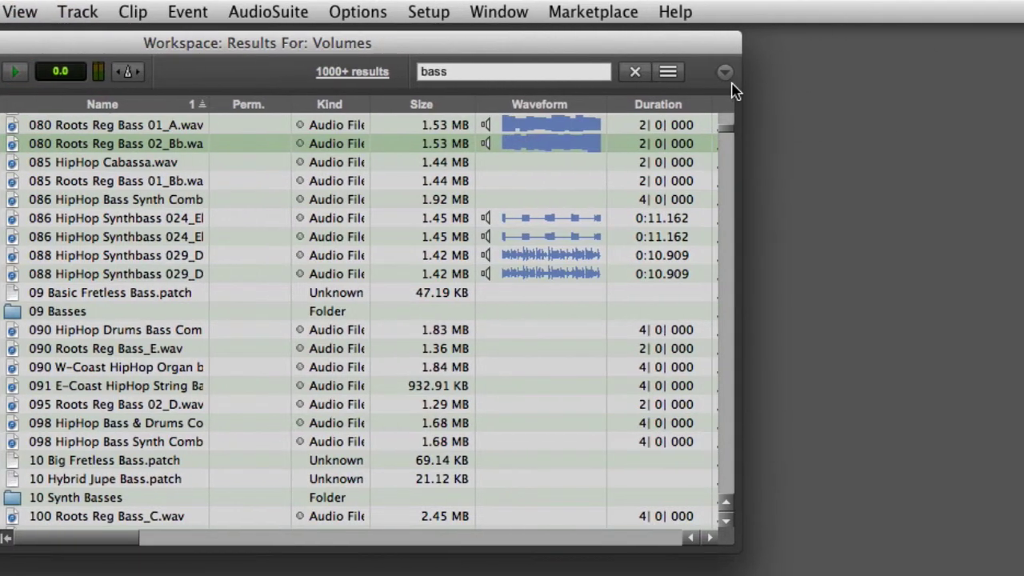
pyautogui.click(971, 73)
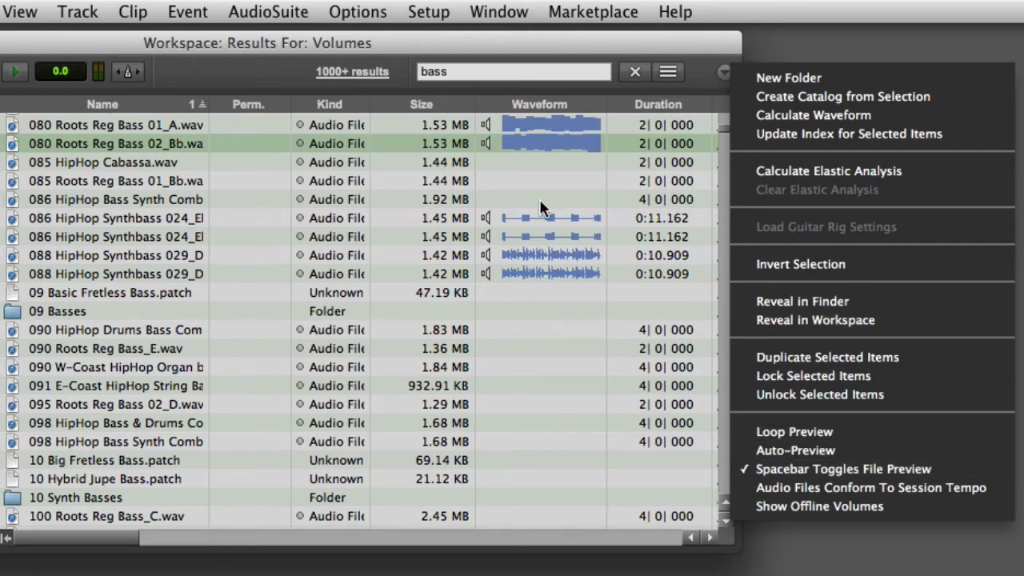
pyautogui.click(404, 142)
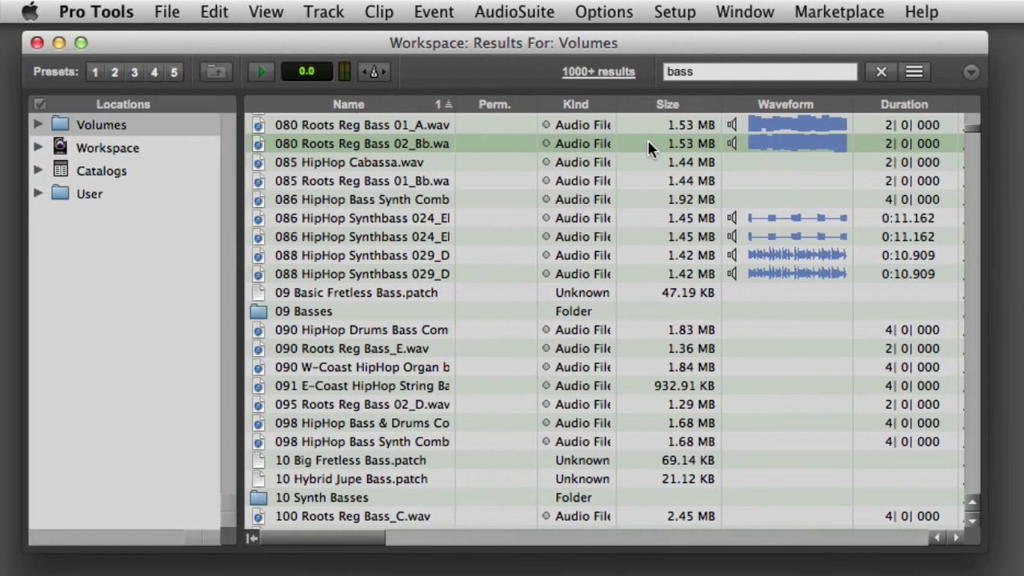
# - Audition the bass file again using the spacebar and by clicking its waveform
pyautogui.press('space')
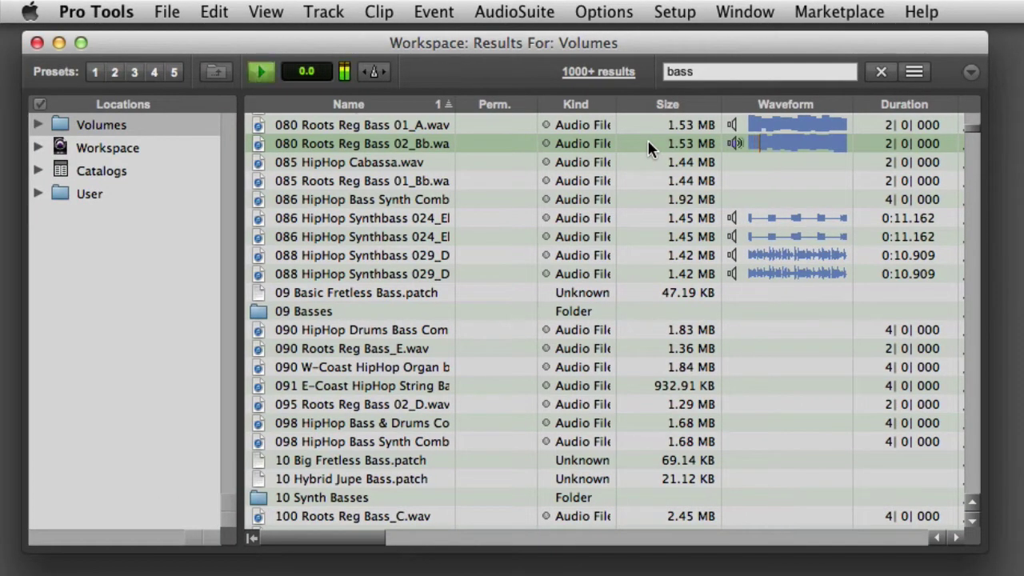
pyautogui.press('space')
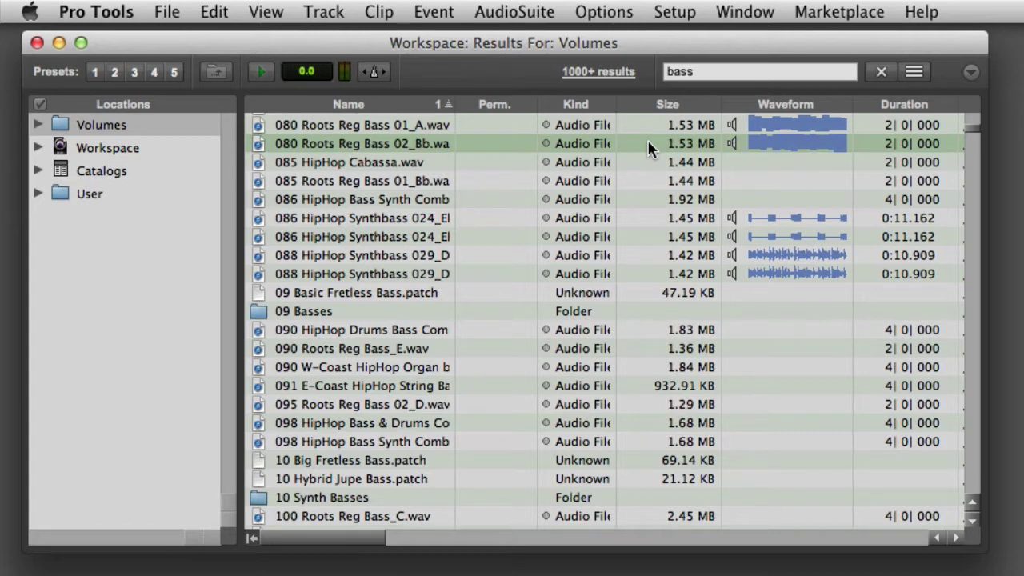
pyautogui.click(732, 145)
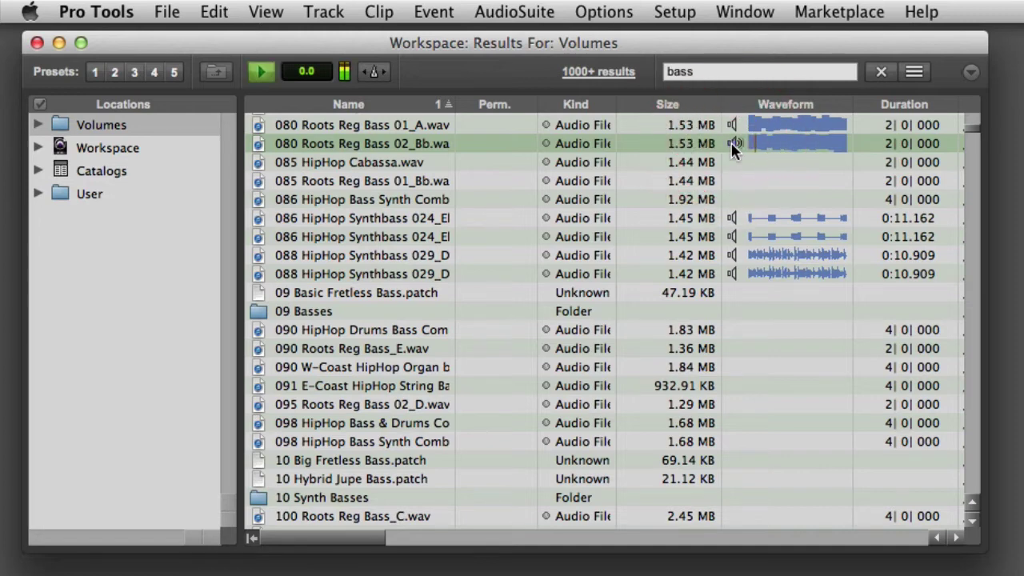
pyautogui.click(733, 144)
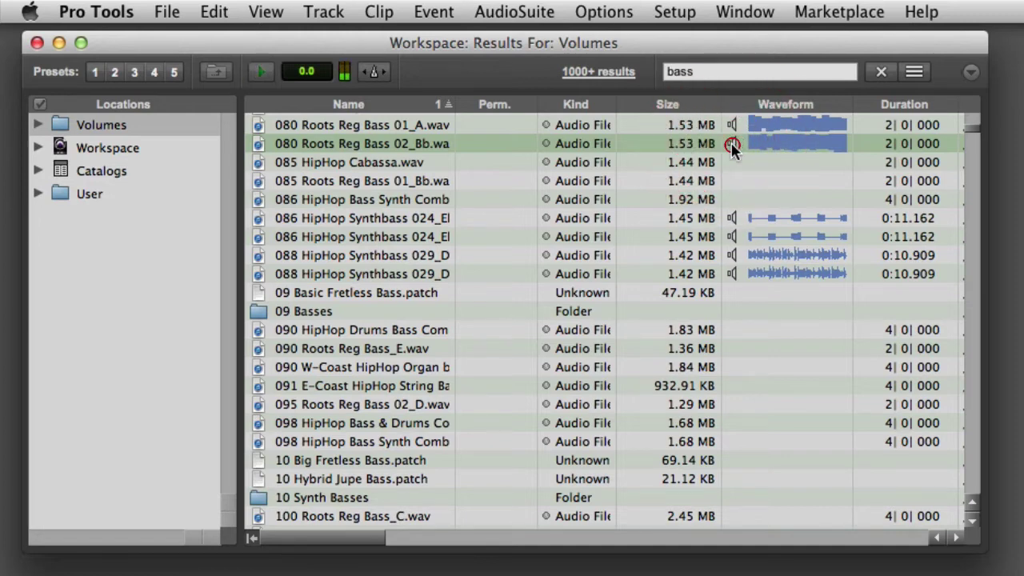
pyautogui.click(810, 149)
# - Enable conform-to-session-tempo previewing and audition 080 Roots Reg Bass 02_Bb.wav
pyautogui.click(376, 73)
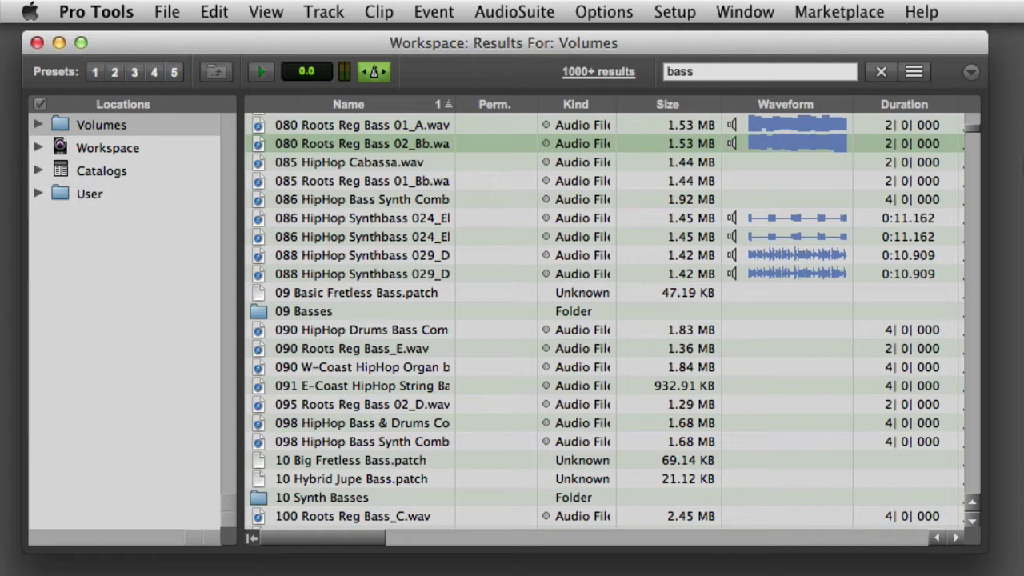
pyautogui.press('space')
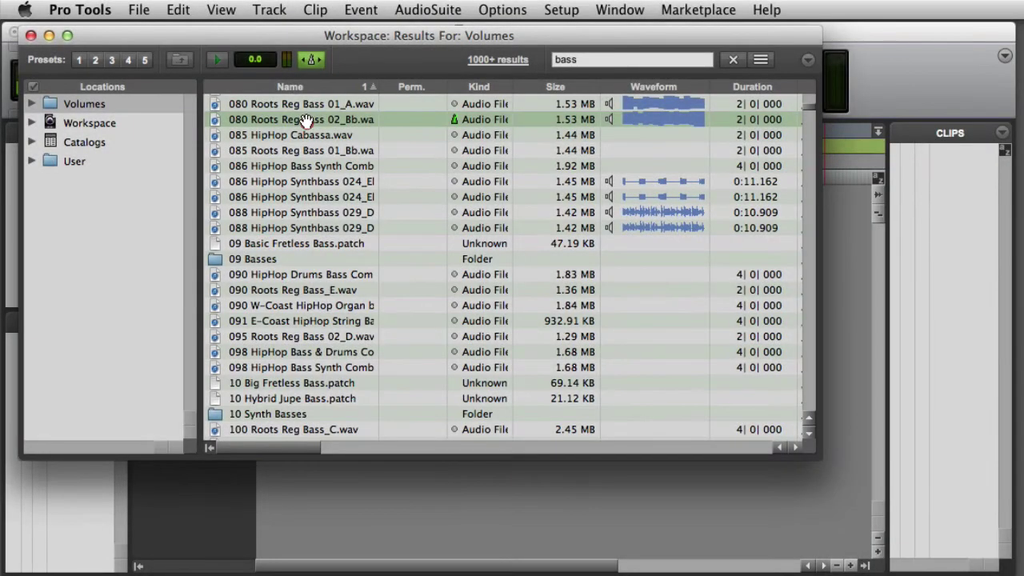
# - Drag 080 Roots Reg Bass 02_Bb.wav from the Workspace into the session's Clips list
pyautogui.moveTo(305, 119); pyautogui.dragTo(949, 305)
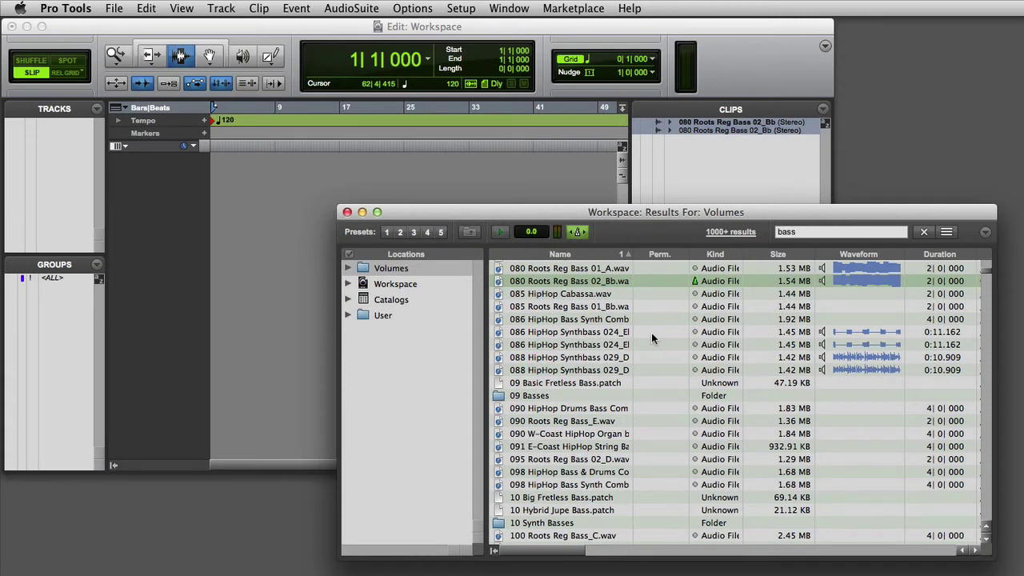
# - Create new tracks from 086 HipHop Synthbass 024, 085 Roots Reg Bass 01_Bb and 090 W-Coast HipHop Organ
pyautogui.click(572, 345)
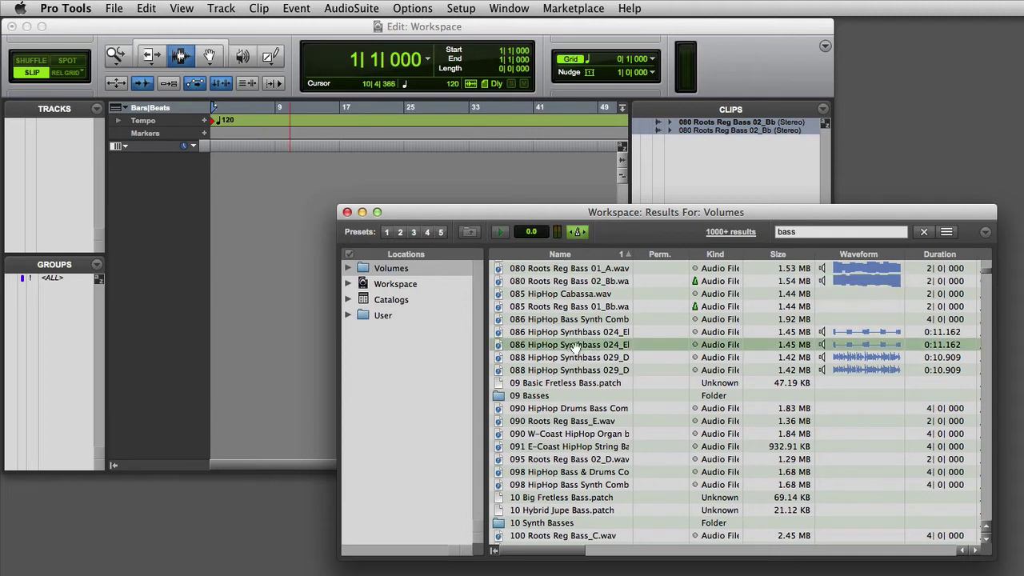
pyautogui.moveTo(572, 345); pyautogui.dragTo(293, 311)
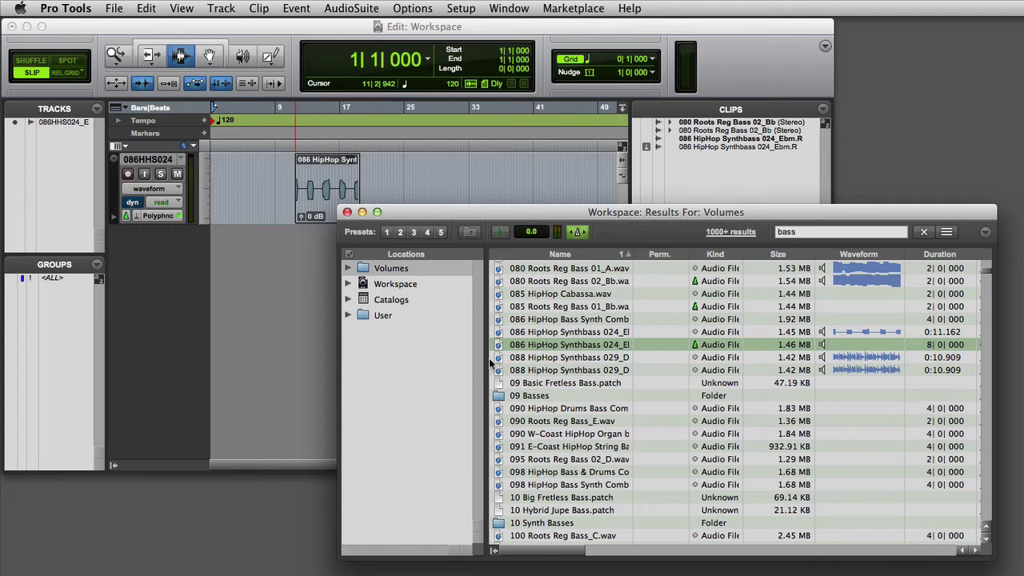
pyautogui.moveTo(540, 308); pyautogui.dragTo(66, 203)
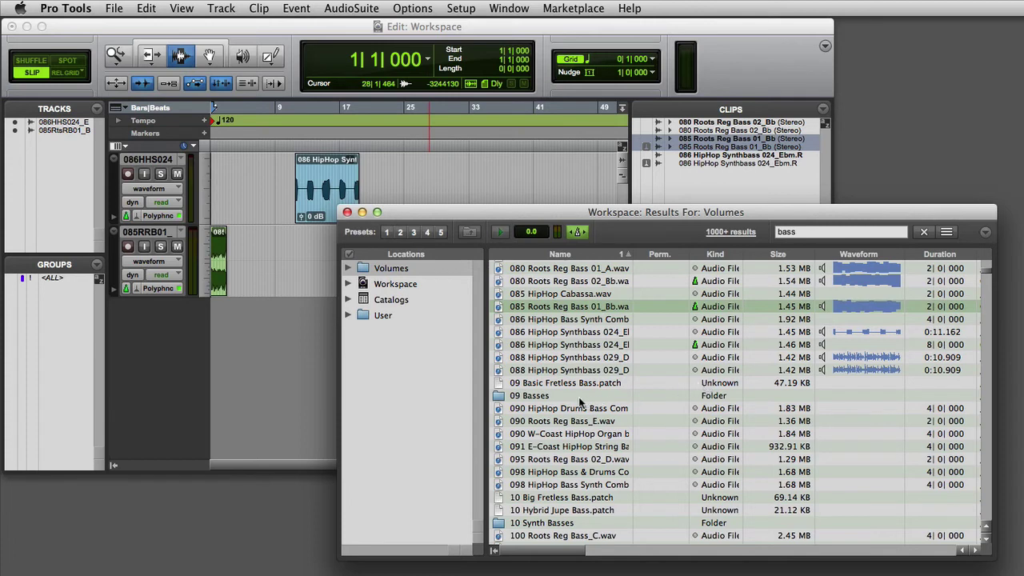
pyautogui.moveTo(552, 434); pyautogui.dragTo(261, 381)
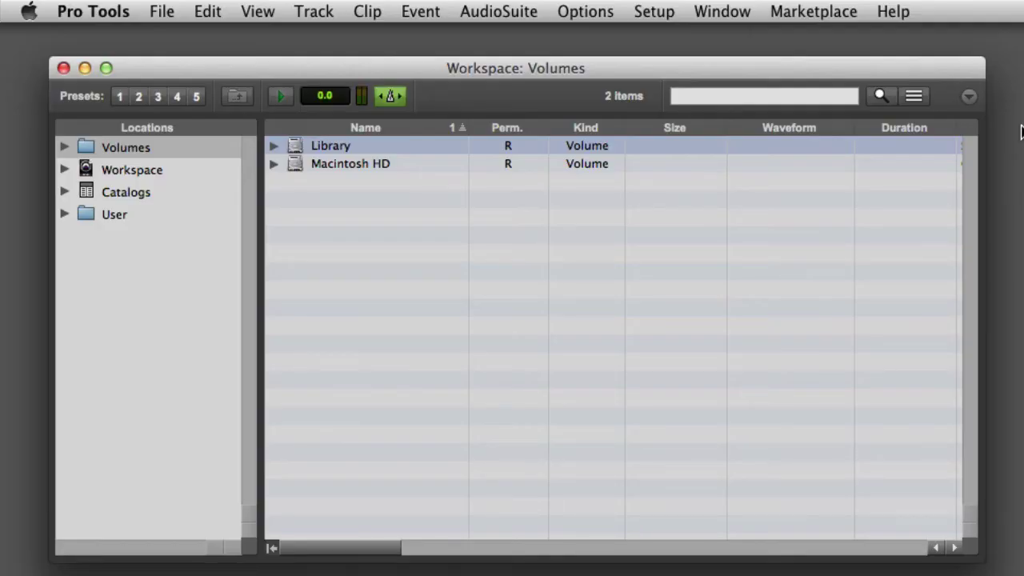
# - Turn on advanced search with the criterion Kind is Audio File
pyautogui.click(915, 96)
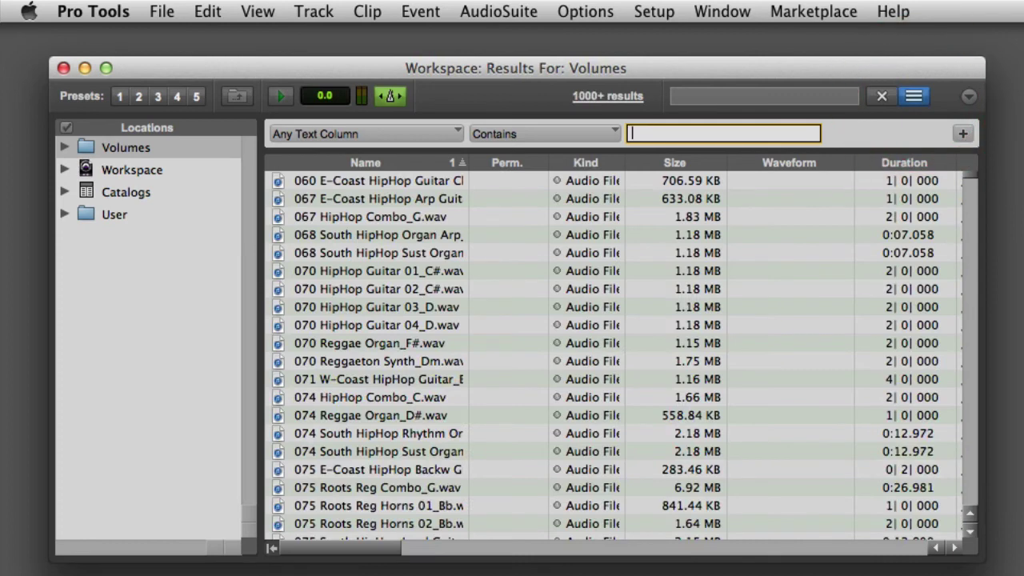
pyautogui.click(360, 135)
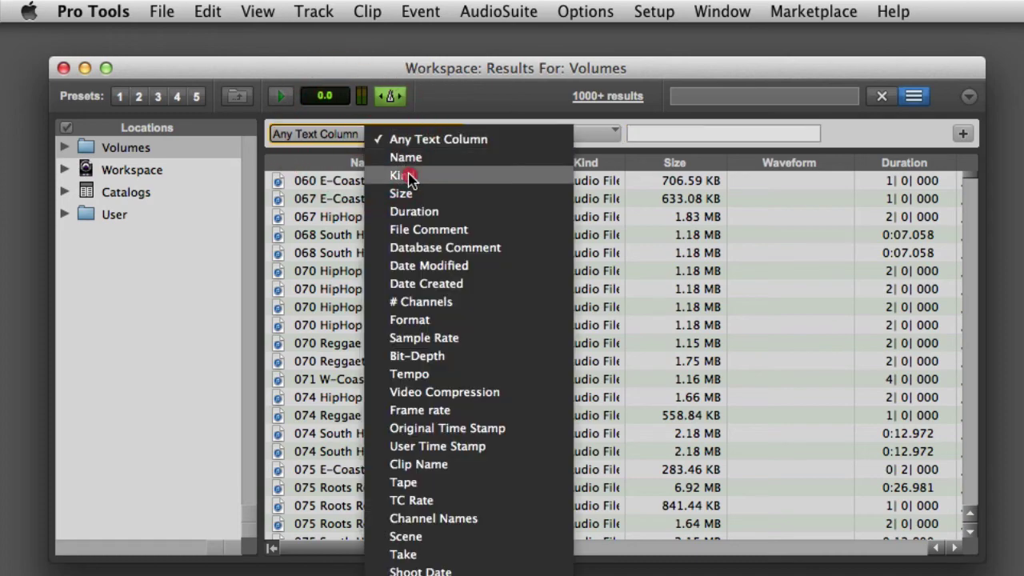
pyautogui.click(406, 175)
pyautogui.click(668, 134)
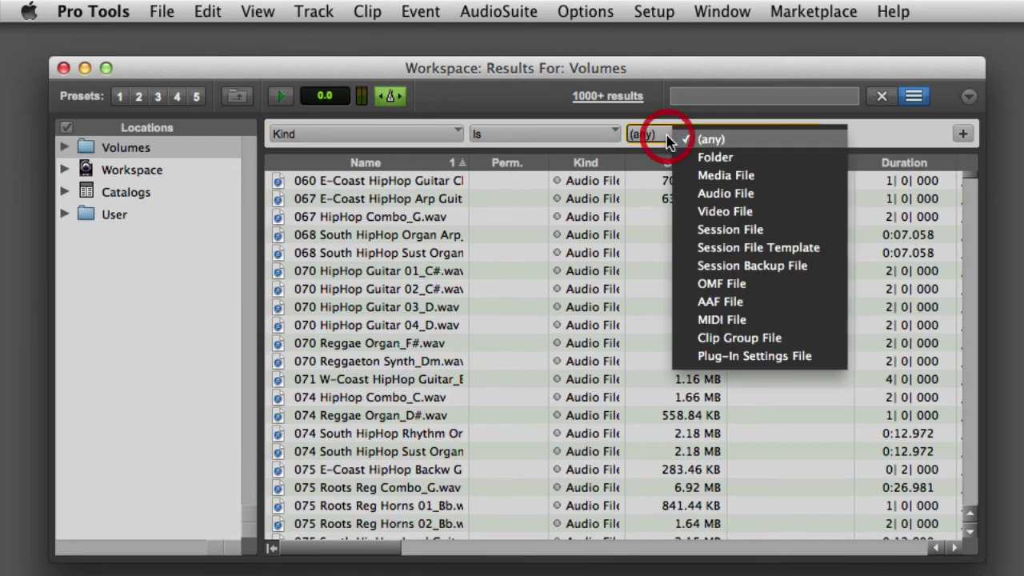
pyautogui.click(699, 194)
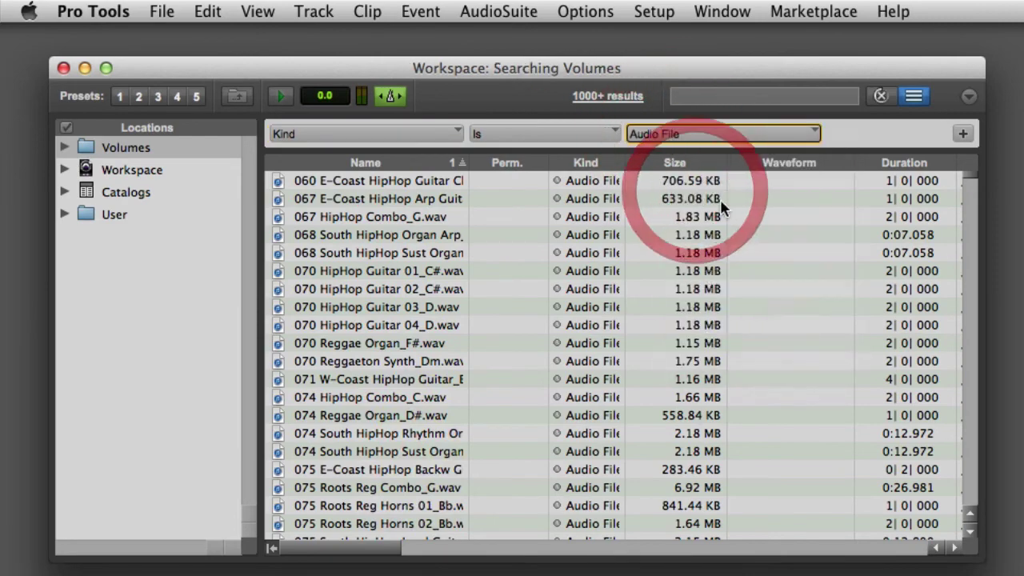
# - Restrict the search to the Library volume with text containing 'drums', then add a third criterion
pyautogui.click(962, 134)
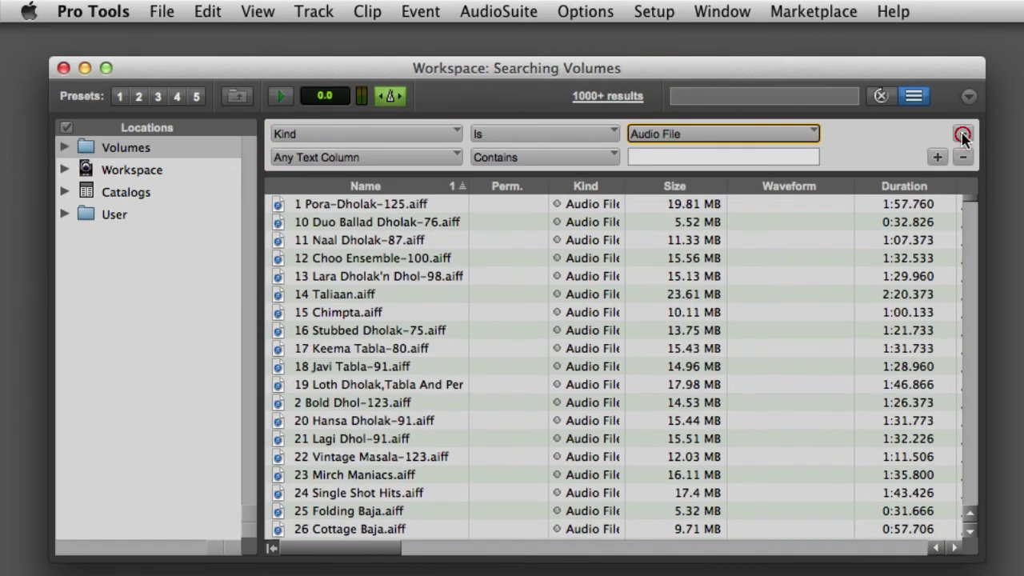
pyautogui.click(63, 147)
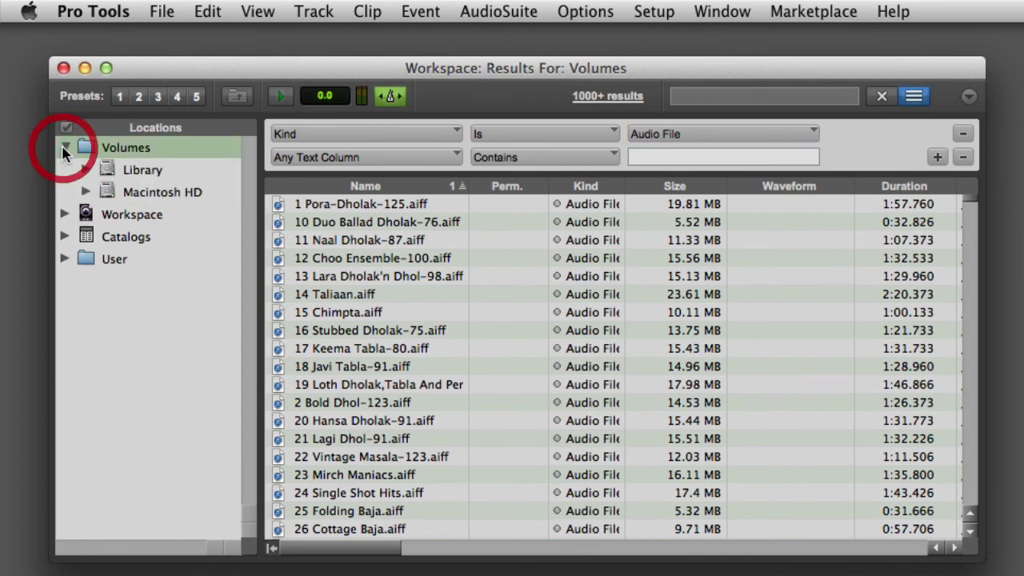
pyautogui.click(143, 171)
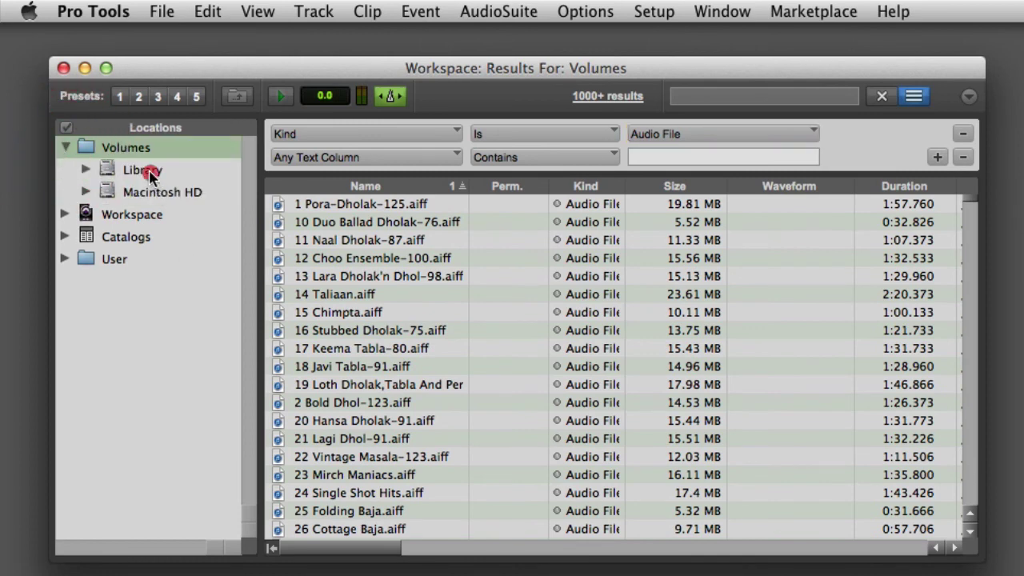
pyautogui.click(706, 157)
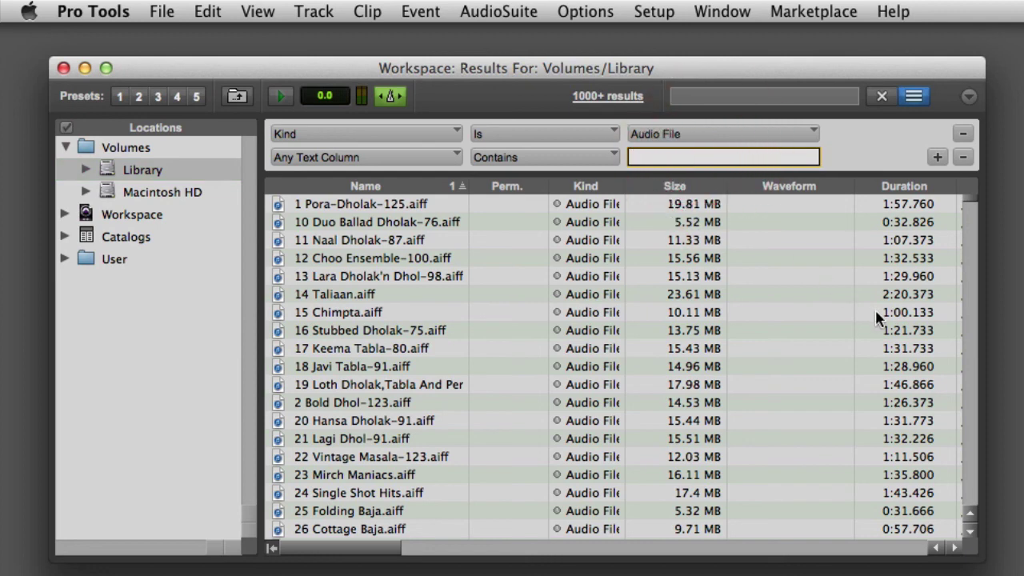
pyautogui.write('drums')
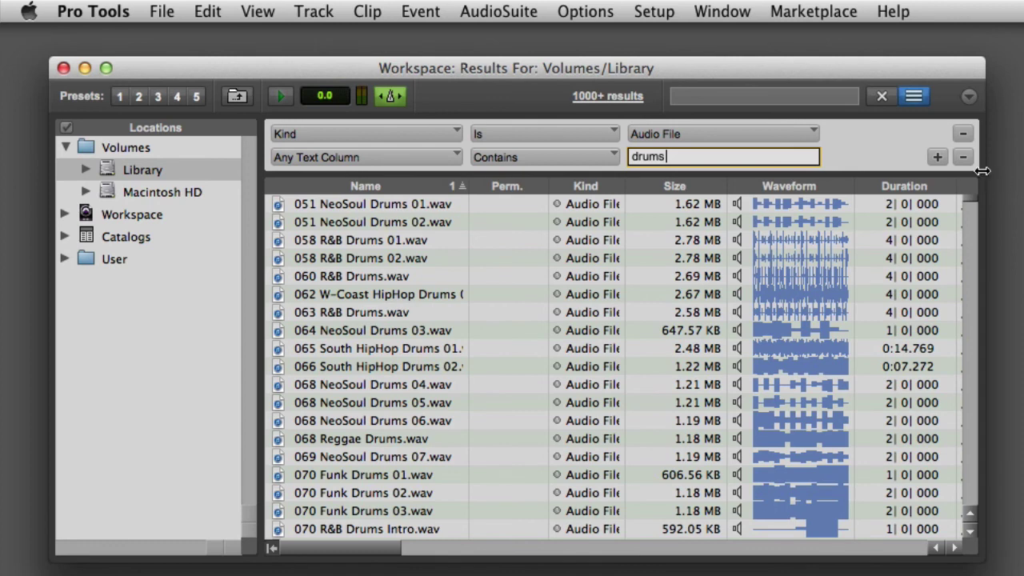
pyautogui.click(937, 157)
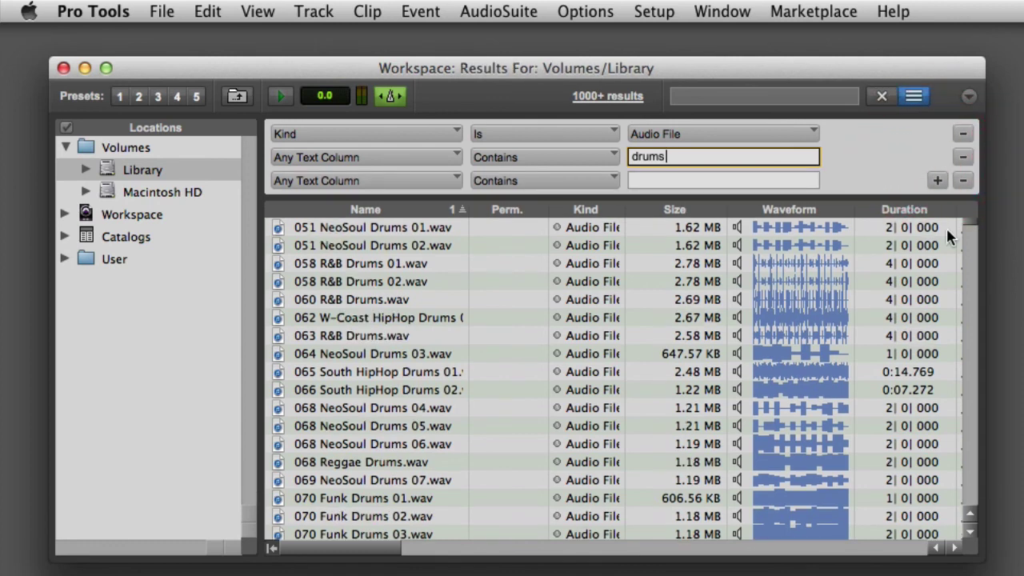
pyautogui.click(392, 183)
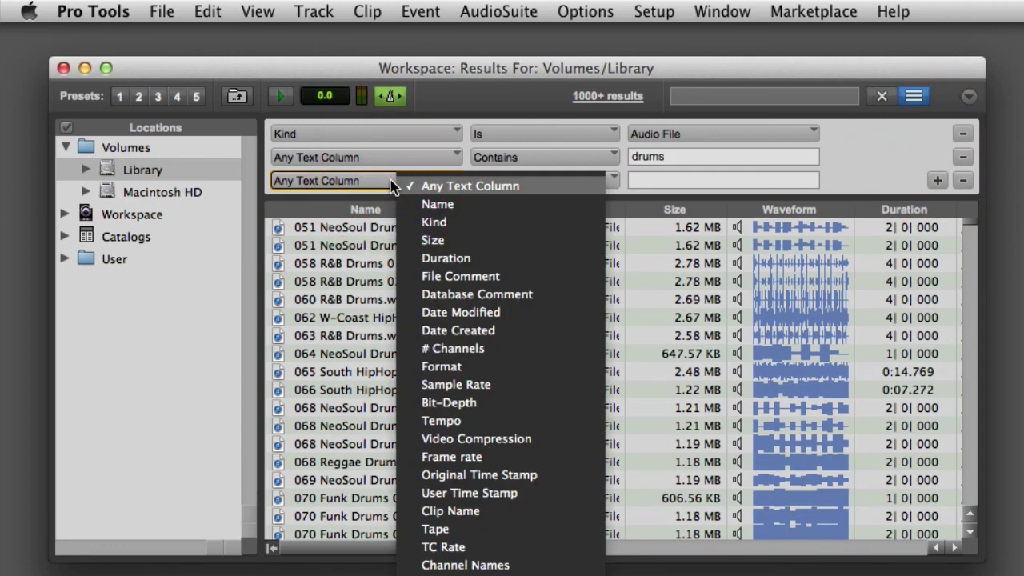